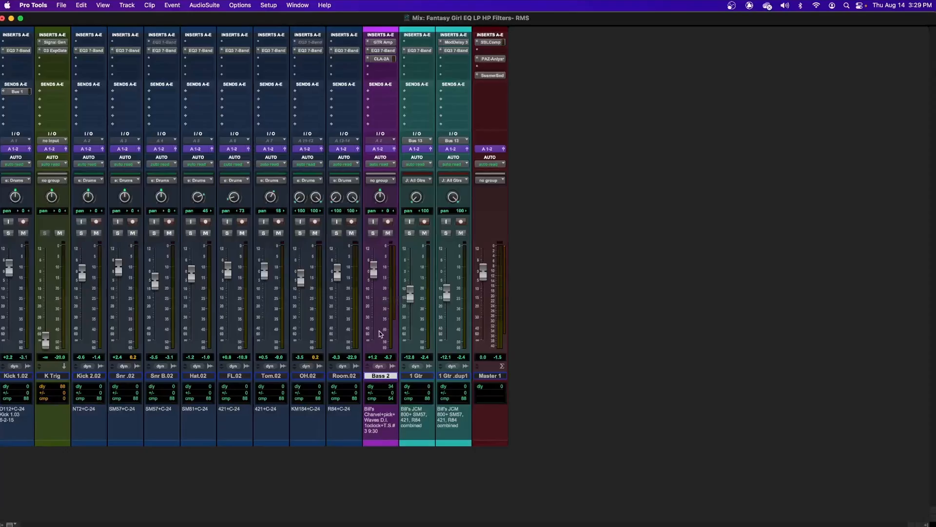
Switch to the Edit window, place the edit cursor on the Bass 2 track and solo it.
key("super+equal")
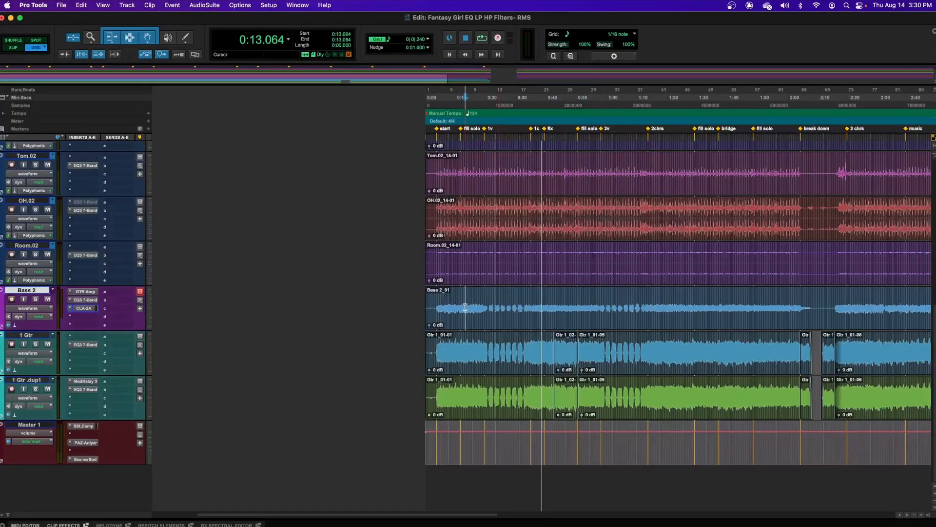
double_click(431, 306)
left_click(35, 299)
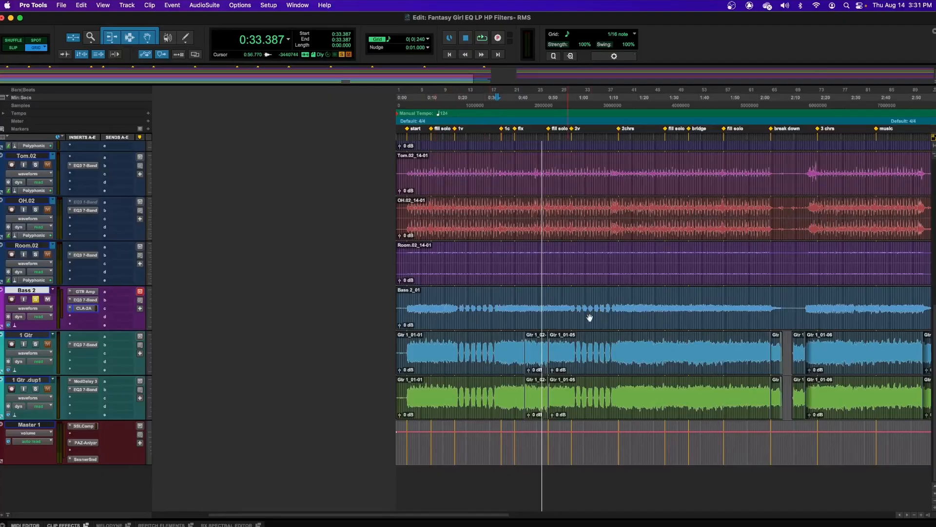
Review the Commit Tracks options for Bass 2, without a selection and with about 21.5 seconds of its clip selected, cancelling each time.
right_click(25, 292)
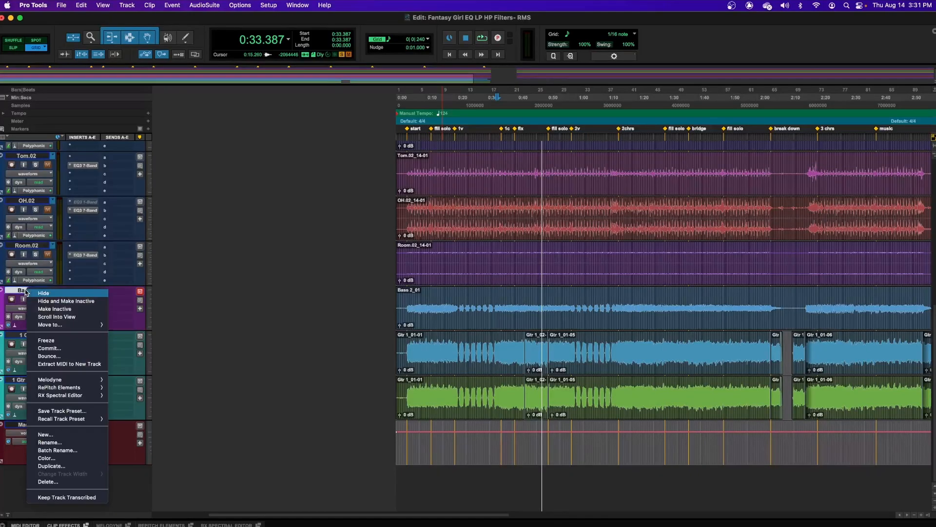
left_click(50, 349)
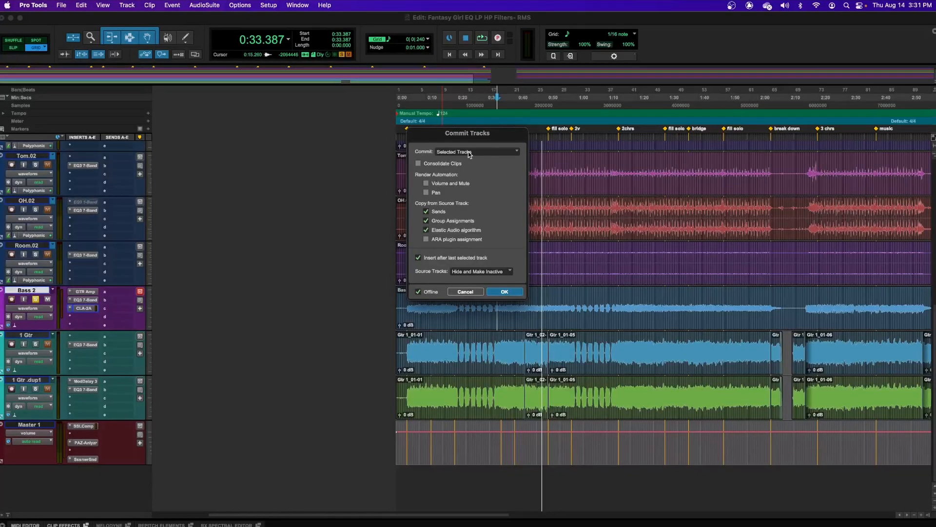
left_click(467, 153)
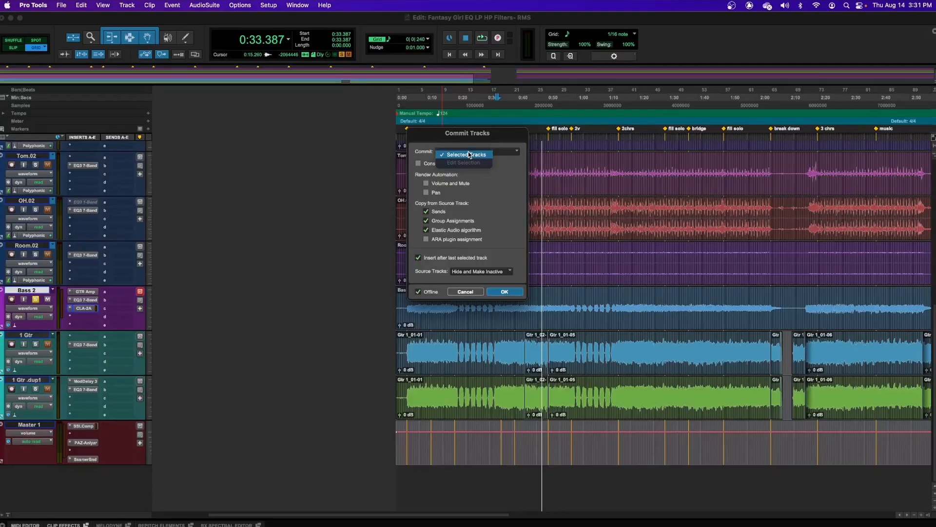
left_click(422, 155)
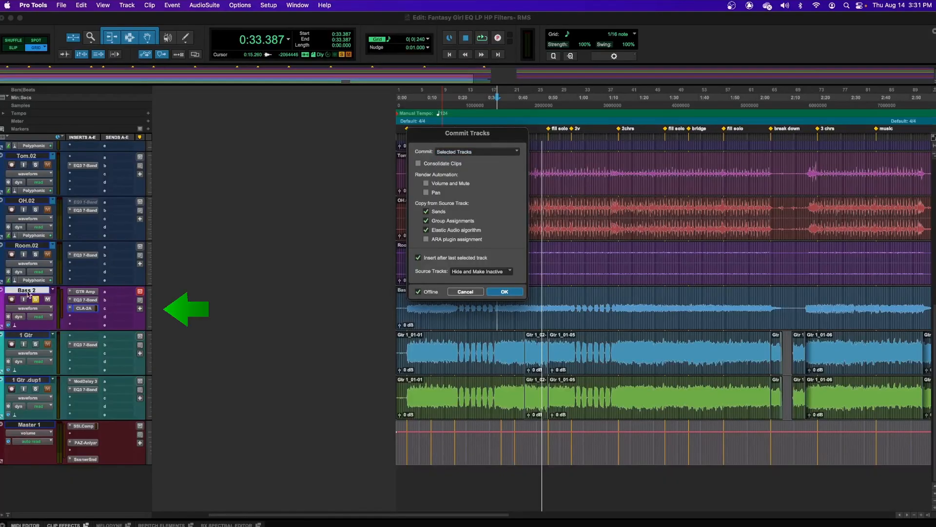
left_click(471, 153)
left_click(469, 208)
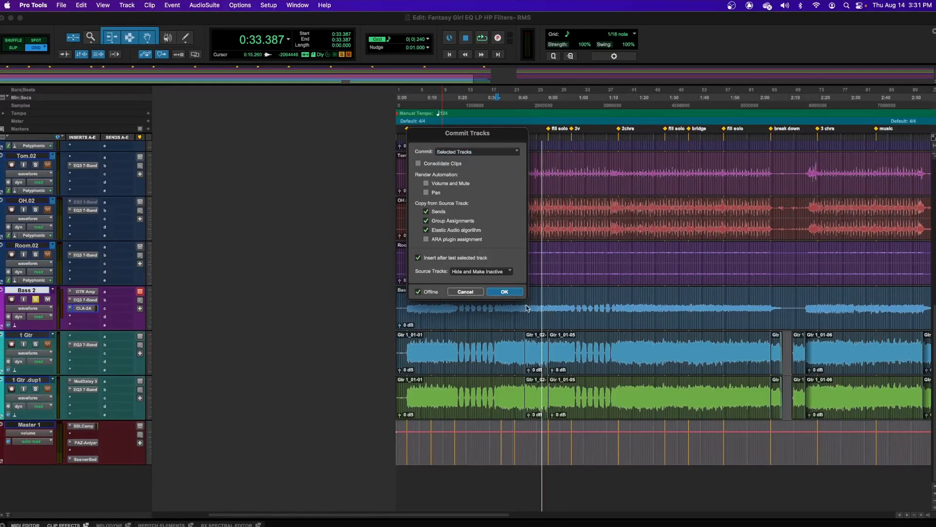
left_click(465, 291)
left_click_drag(496, 307, 561, 307)
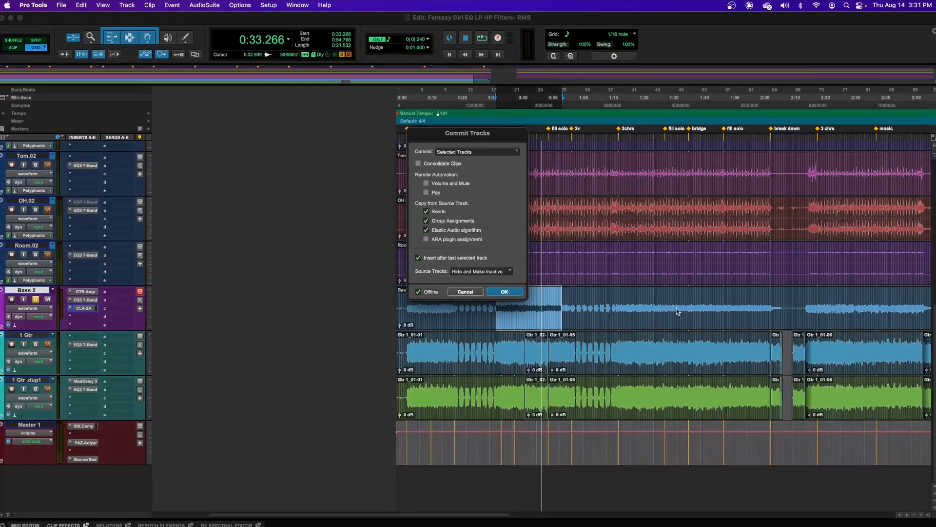
left_click(465, 291)
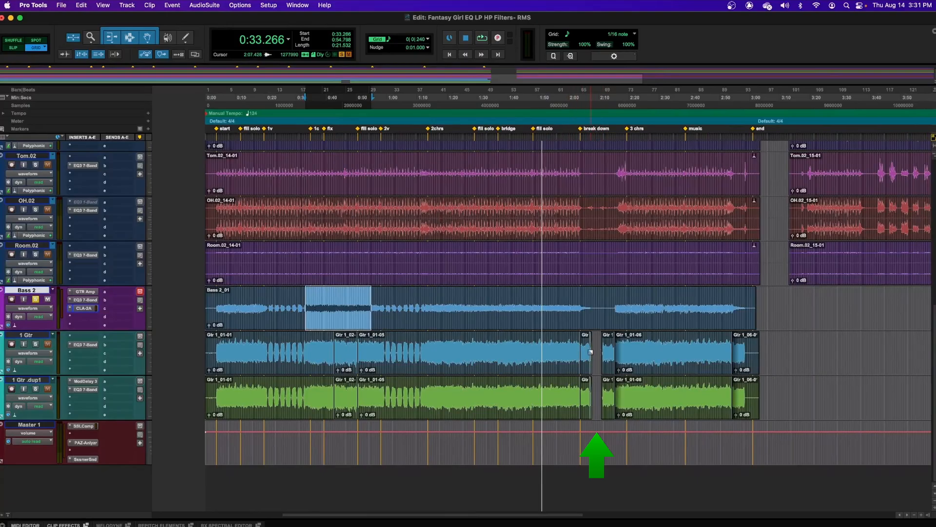
Select about 24 seconds around the break down on both guitar tracks, and about 17.8 seconds starting near 0:36.5.
left_click(633, 352)
left_click_drag(633, 352, 560, 352)
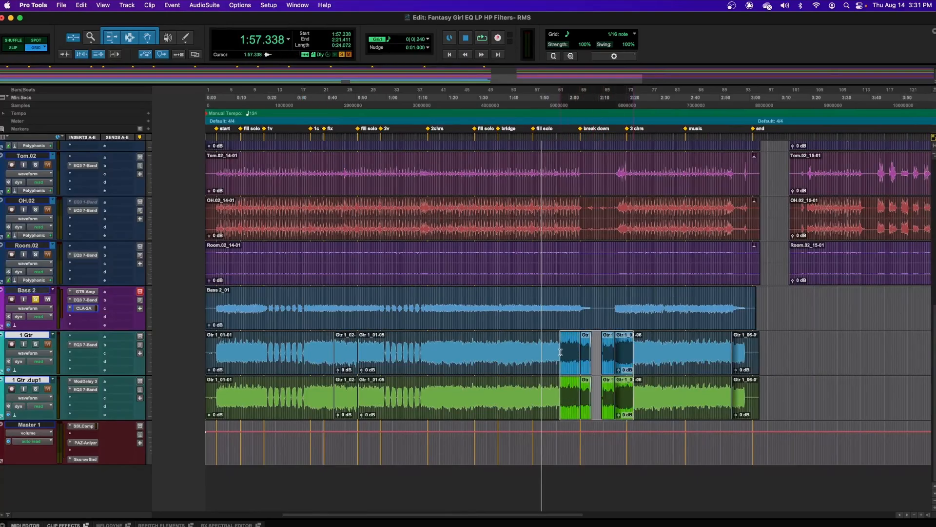
left_click_drag(316, 351, 369, 351)
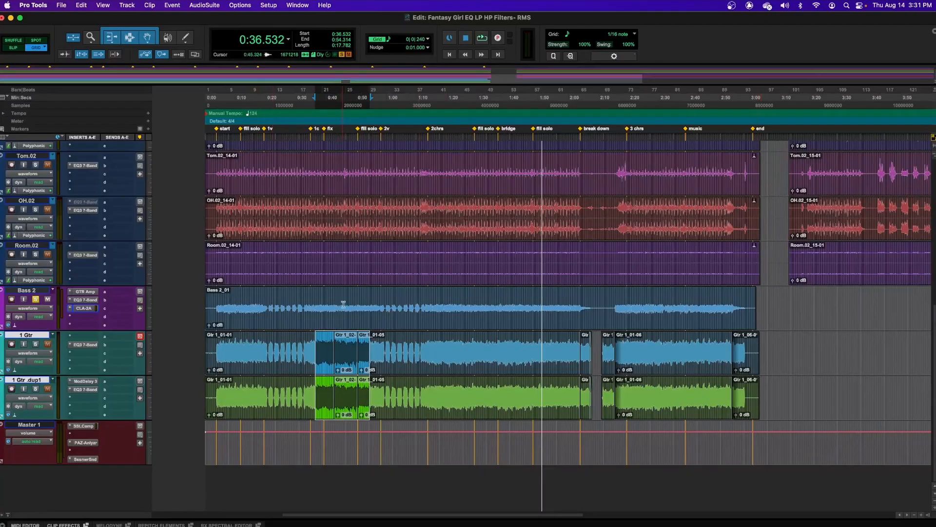
Review the Source Tracks setting in the Commit Tracks dialog for Bass 2 and cancel without committing.
right_click(28, 293)
left_click(50, 347)
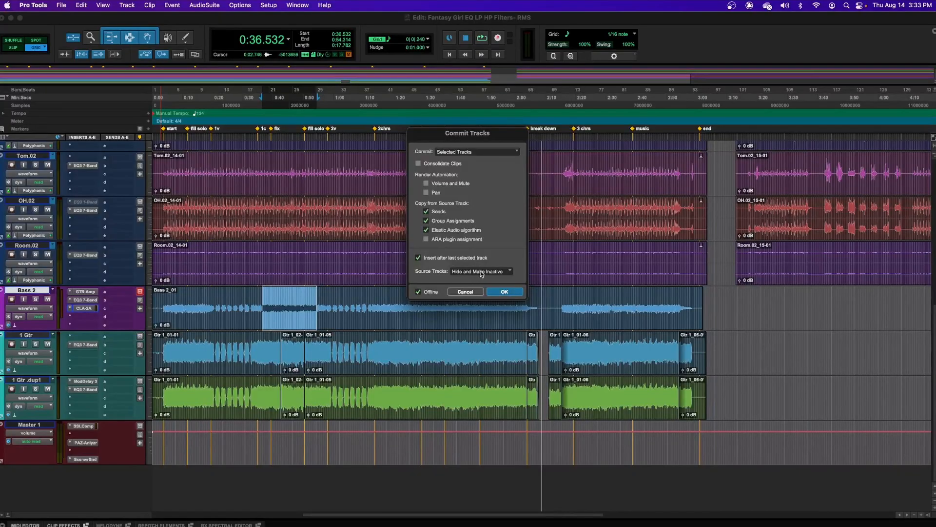
left_click(465, 291)
Select the entire Bass 2 clip and view its GTR Amp, EQ3 7-Band and CLA-2A inserts.
left_click(397, 315)
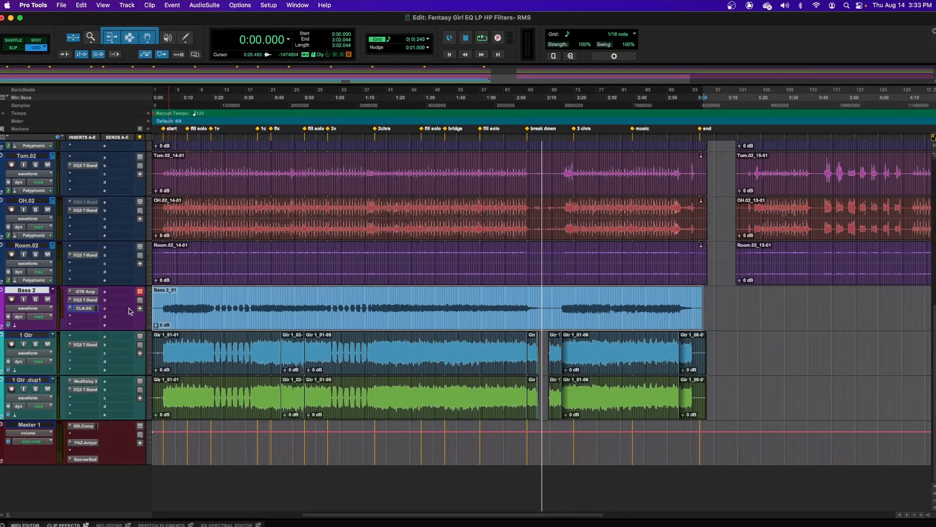
left_click(86, 292)
left_click(85, 300)
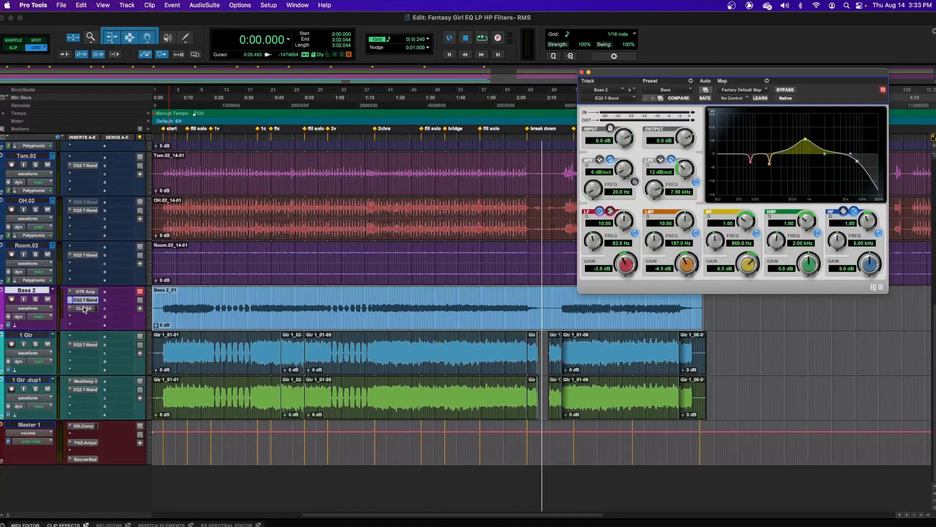
left_click(84, 309)
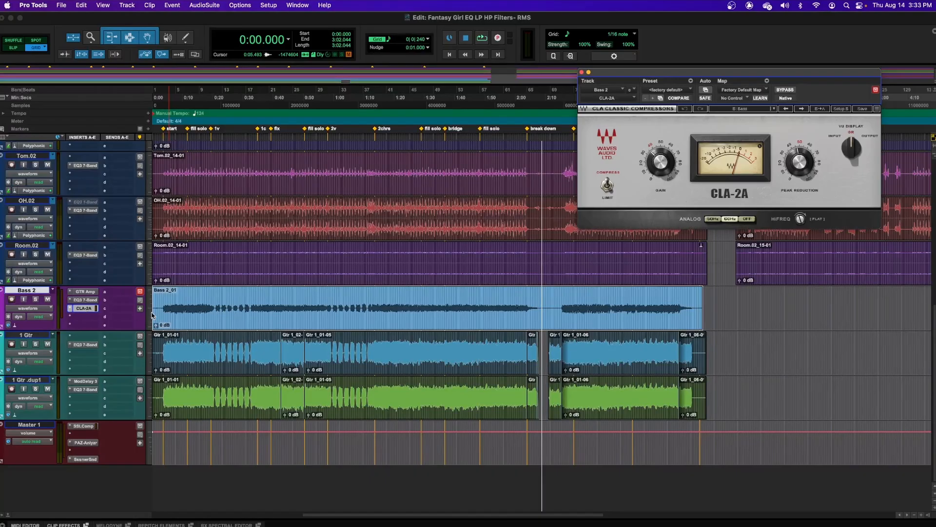
Commit the selected Bass 2 track and unhide the original Bass 2 track.
right_click(39, 293)
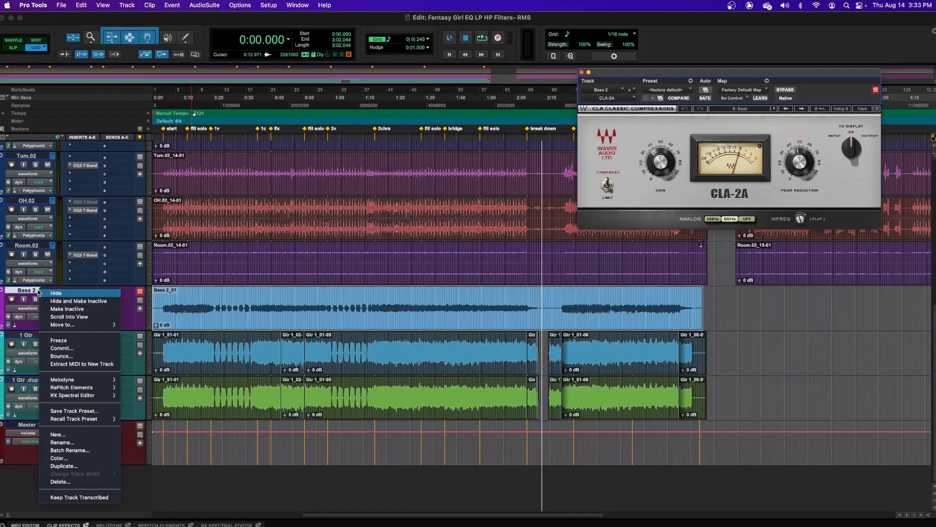
left_click(58, 348)
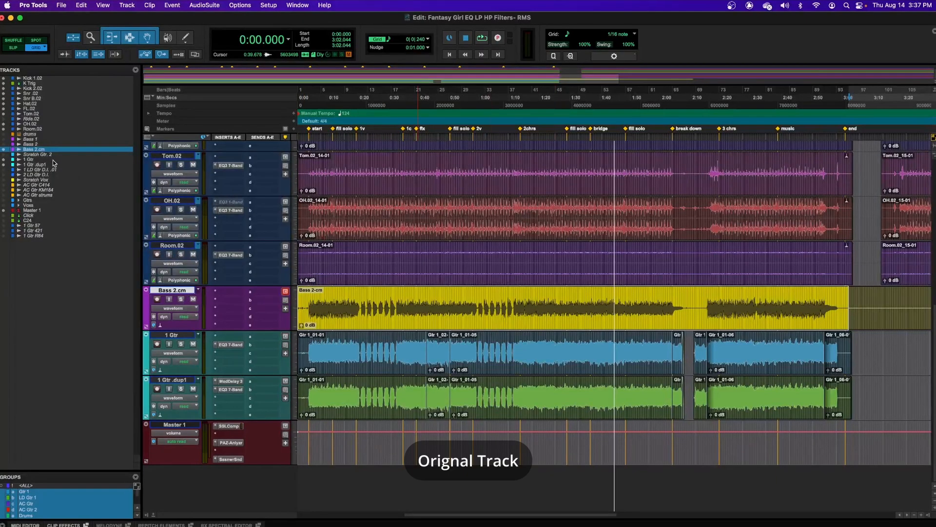
left_click(29, 145)
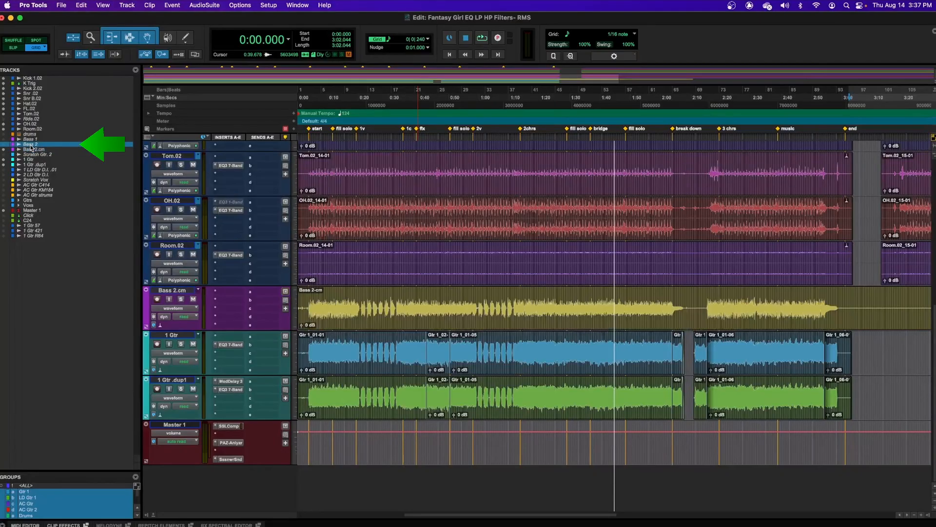
left_click(3, 145)
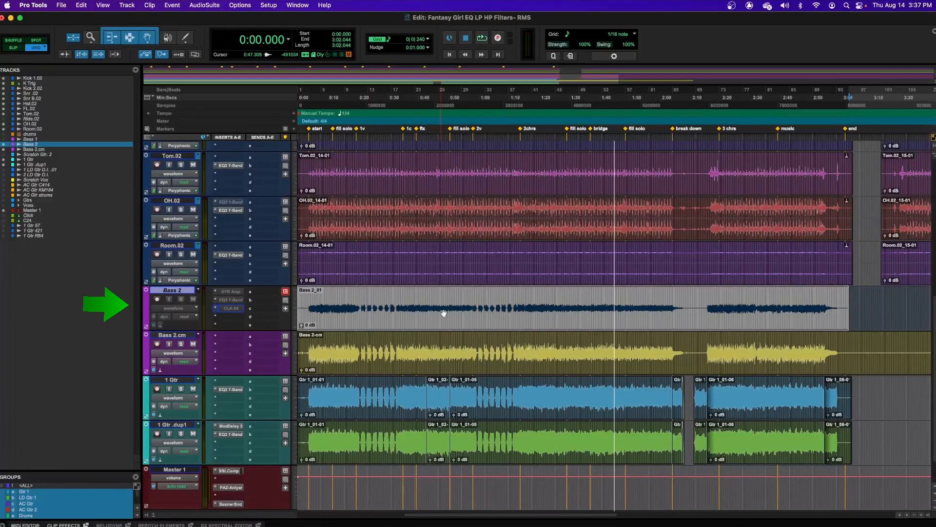
Inspect the GTR Amp, EQ3 7-Band and CLA-2A inserts on the original Bass 2 track.
left_click(231, 292)
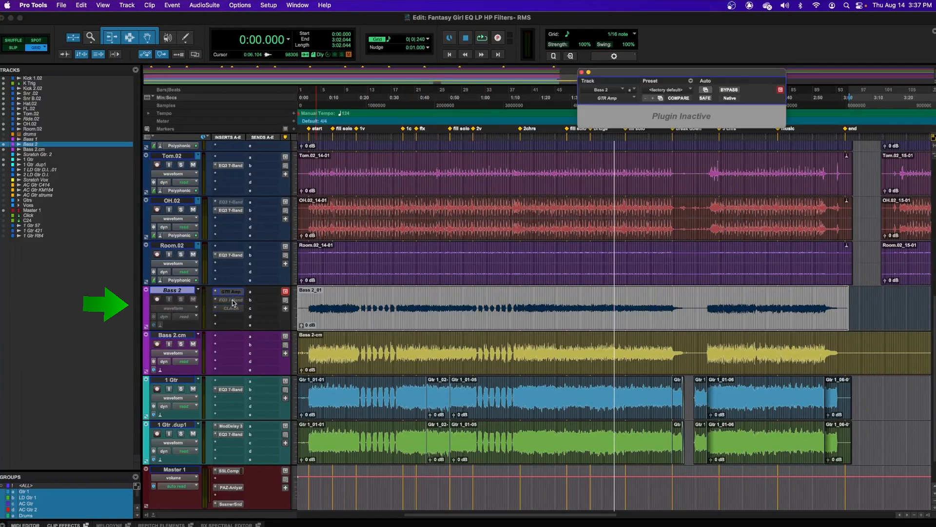
left_click(231, 300)
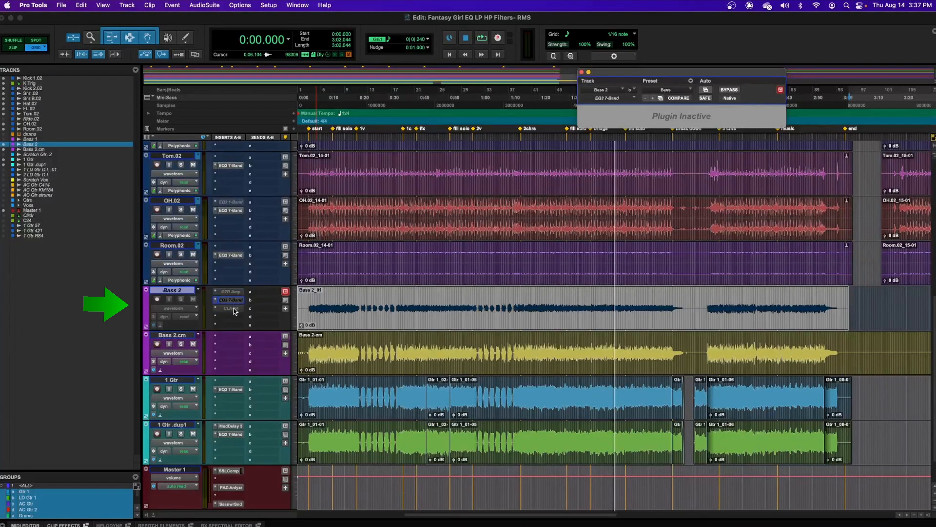
left_click(231, 308)
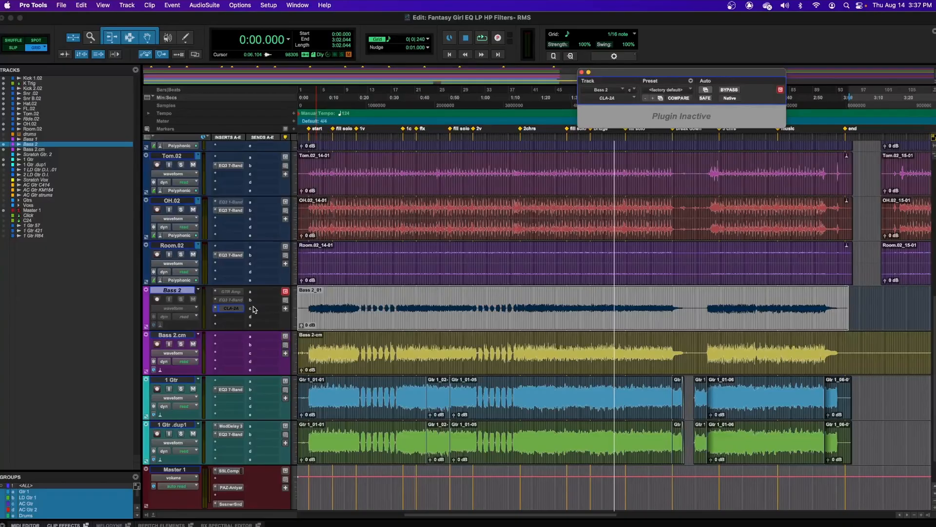
Switch to the Mix window and make the original Bass 2 track active again.
key("super+equal")
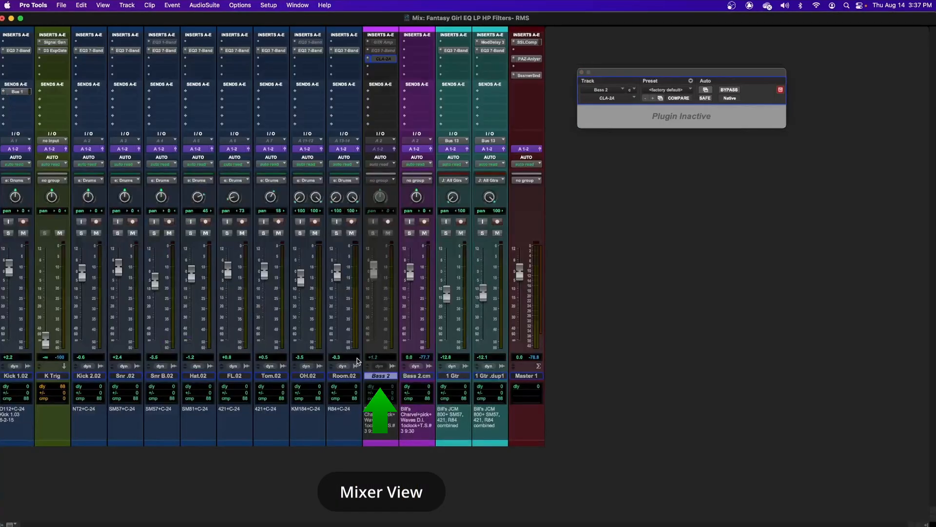
right_click(391, 381)
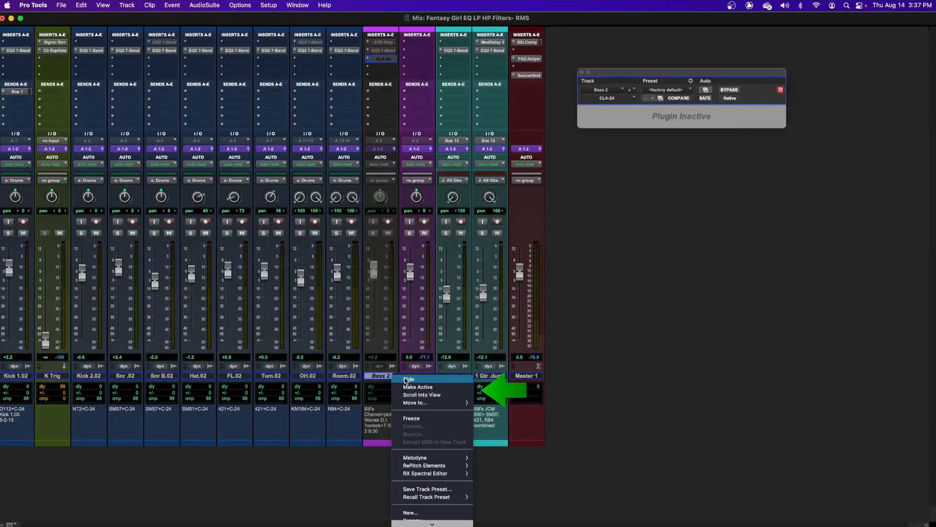
left_click(415, 387)
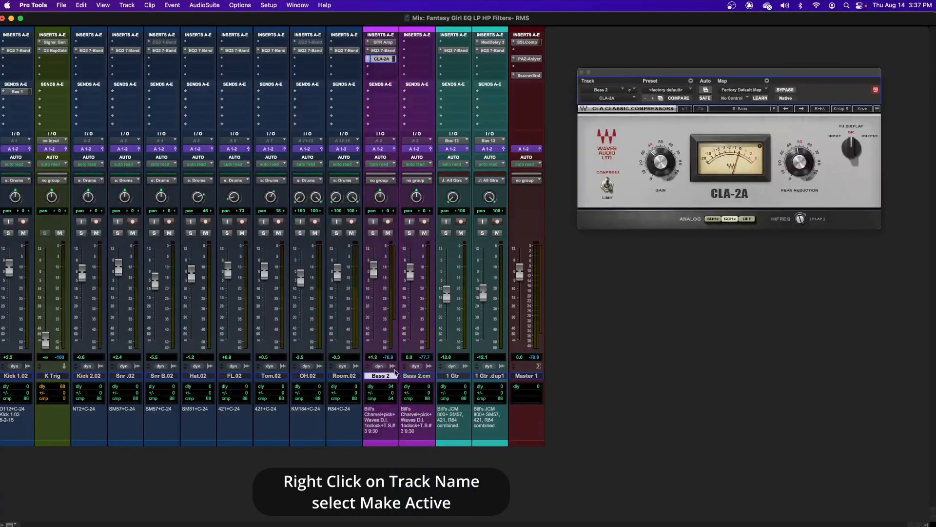
Return to the Edit window, select passages on the committed and original bass tracks and audition them for comparison.
key("super+equal")
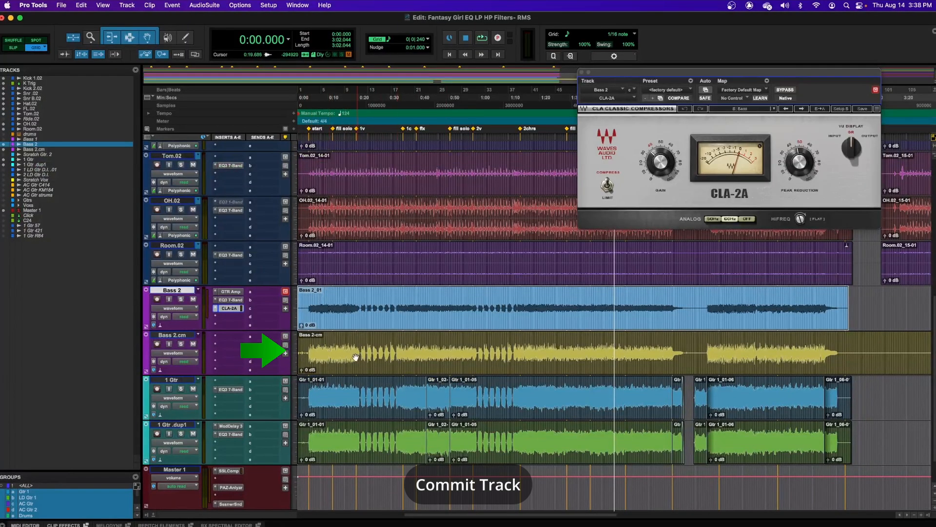
left_click_drag(317, 352, 342, 353)
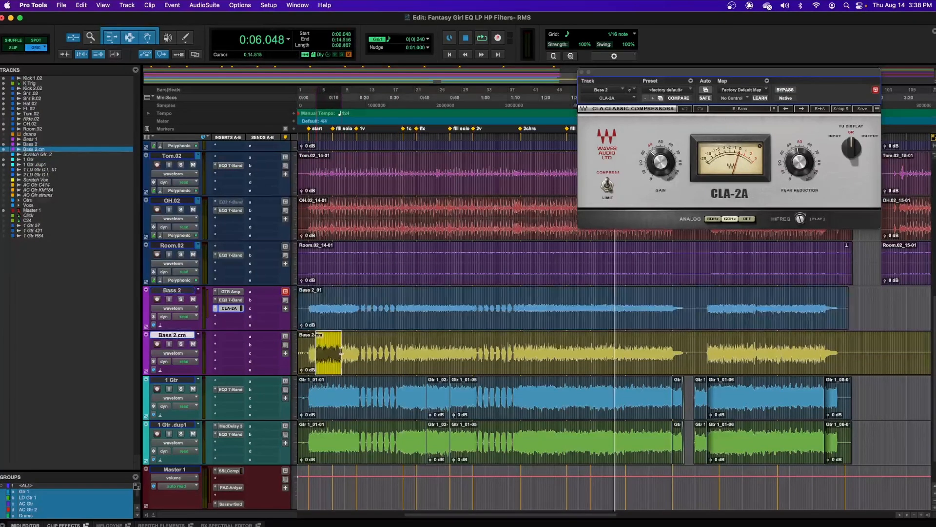
left_click_drag(319, 307, 351, 307)
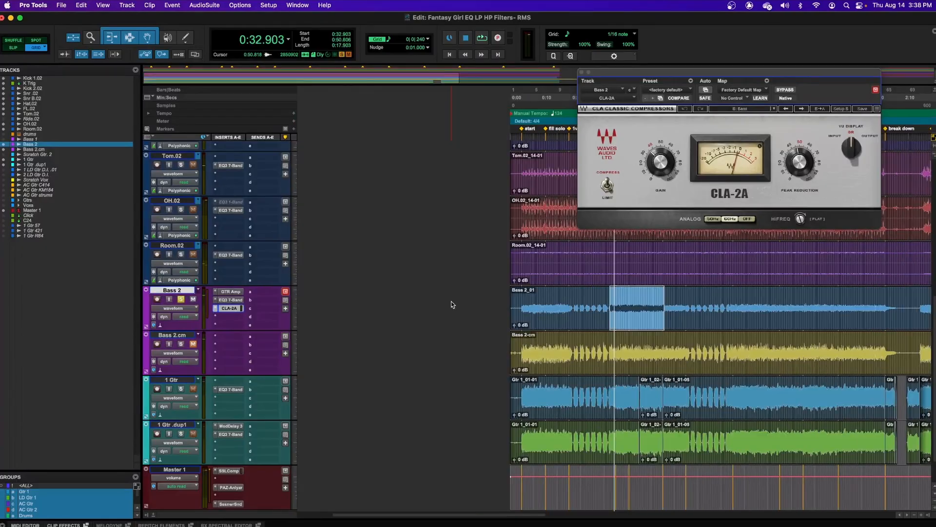
key("space")
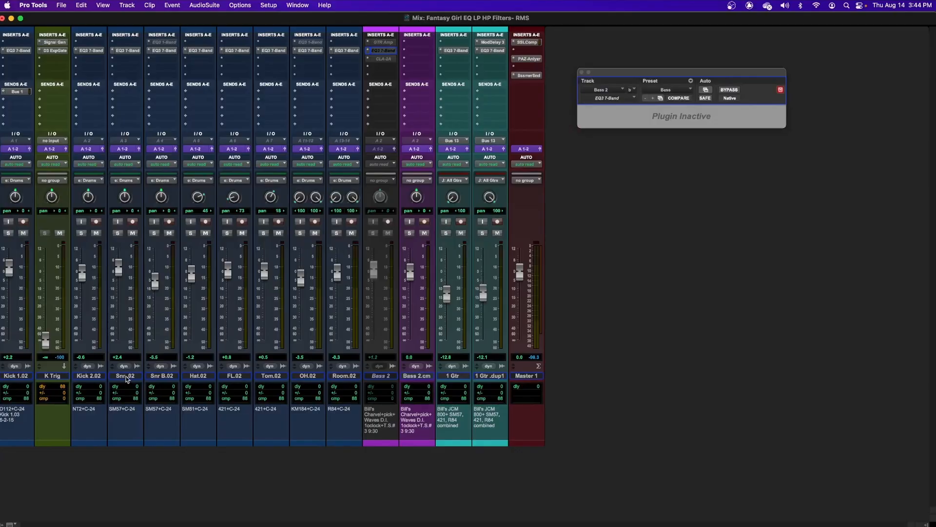
Insert the Convology XT reverb in the third insert slot of the Snr .02 track.
left_click(126, 377)
left_click(113, 61)
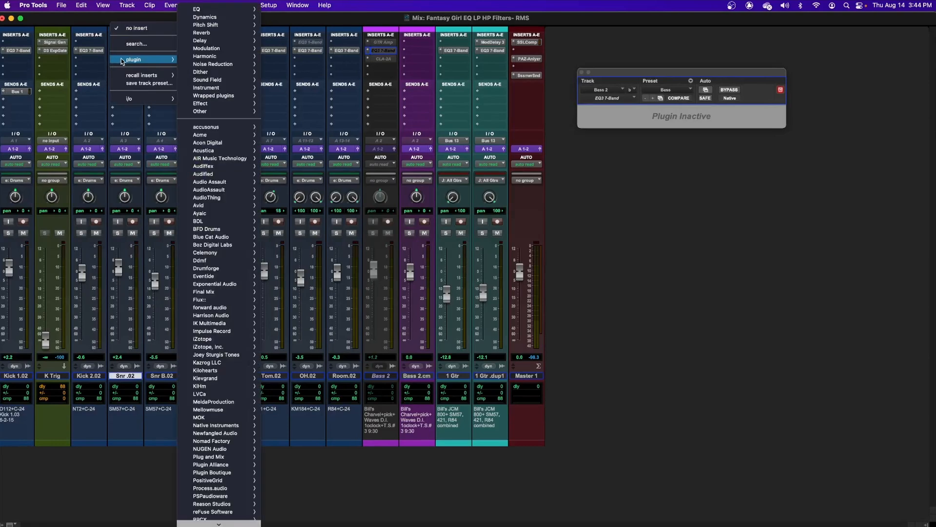
mouse_move(166, 59)
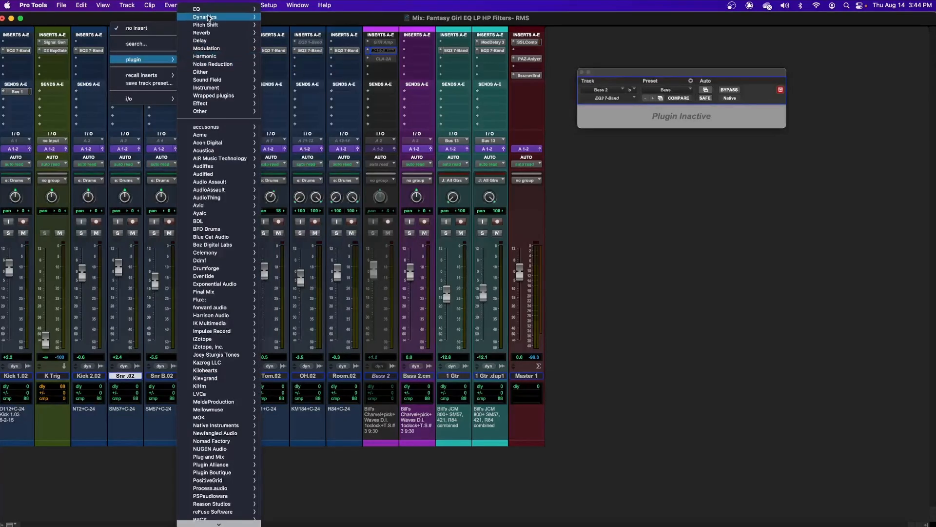
mouse_move(219, 32)
left_click(295, 103)
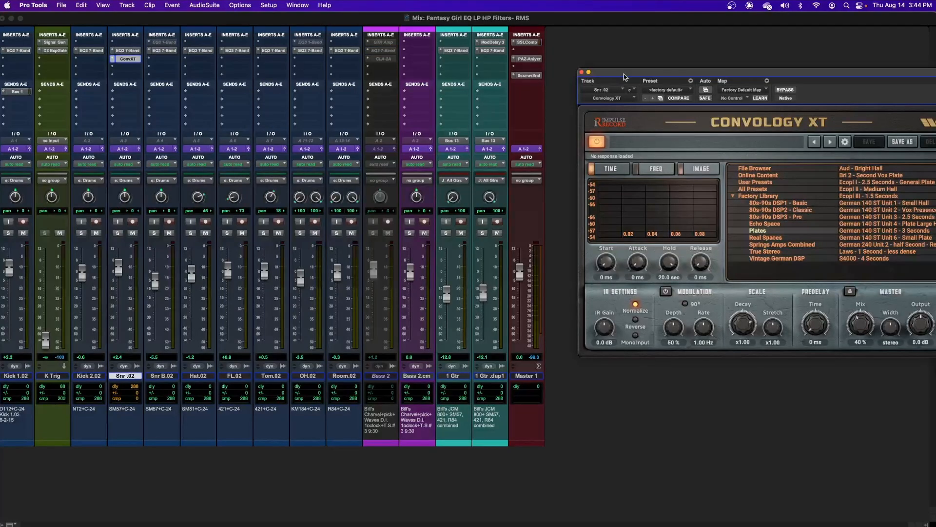
Load the 3D - Room - Short preset from the 80s-90s DSP1 - Basic library in Convology XT.
left_click_drag(625, 76, 239, 51)
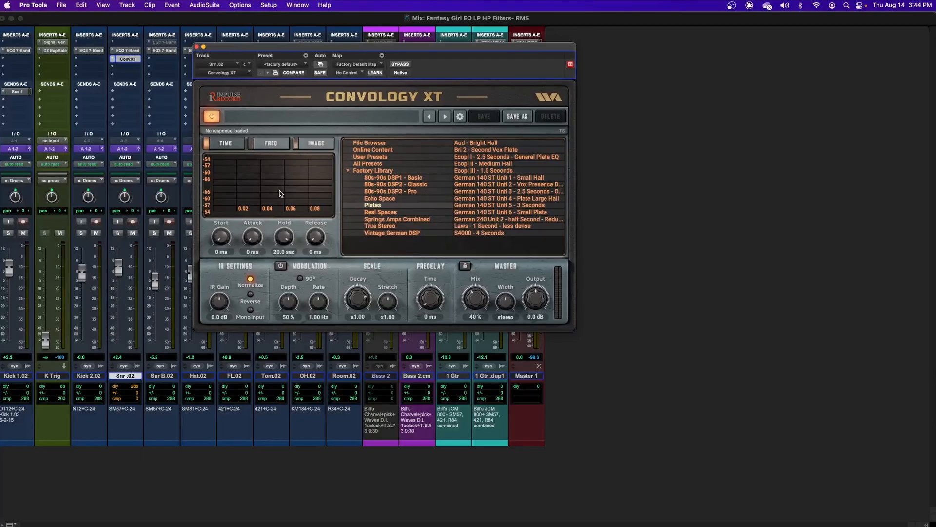
left_click(383, 178)
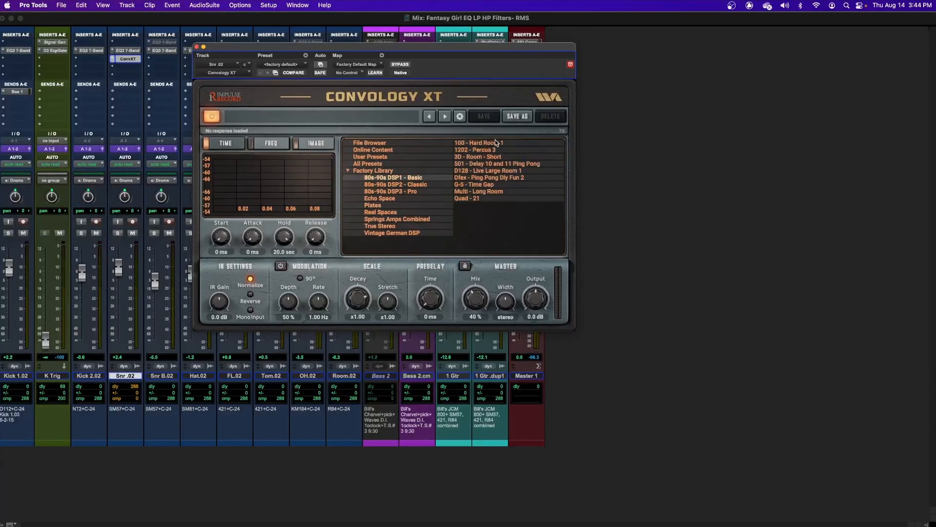
left_click(477, 159)
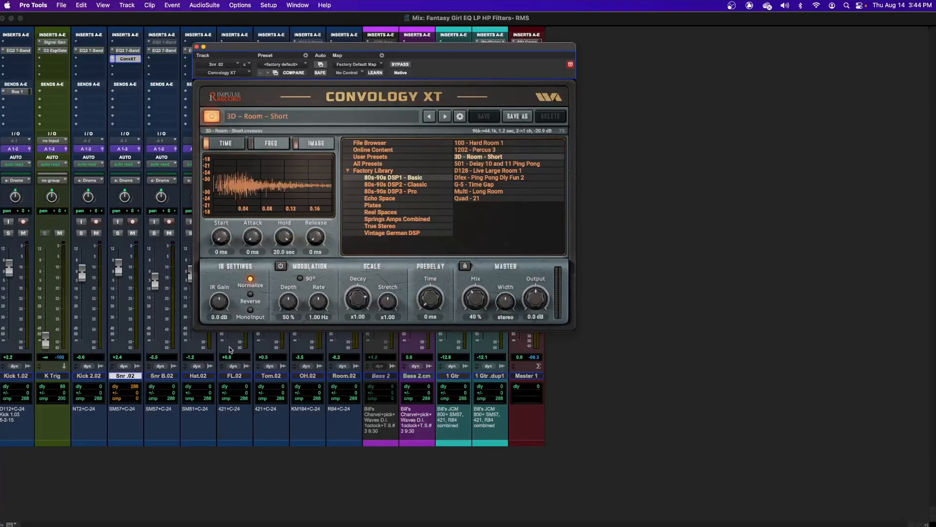
Solo the Snr .02 track with its drum group, move the Convology XT window aside and audition the snare reverb.
left_click(117, 232)
left_click_drag(257, 53, 315, 53)
key("super+equal")
key("super+equal")
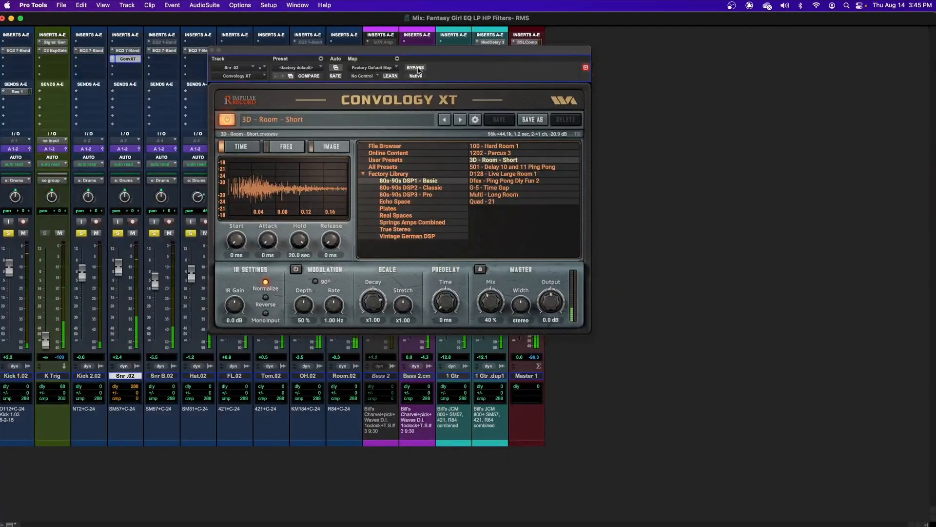
In the Edit window, commit the Snr .02 track offline, inserting the new track after it and making the source track inactive.
key("super+equal")
left_click(31, 280)
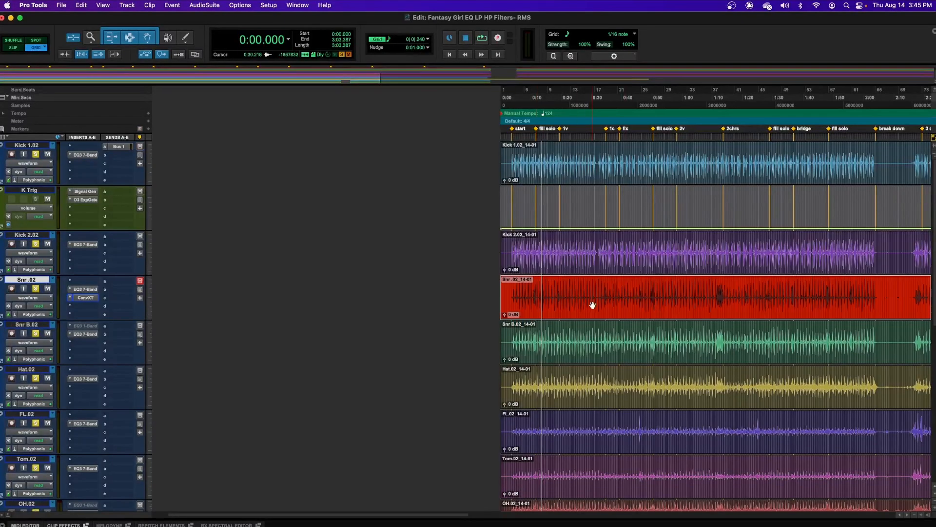
scroll(591, 306, "right", 5)
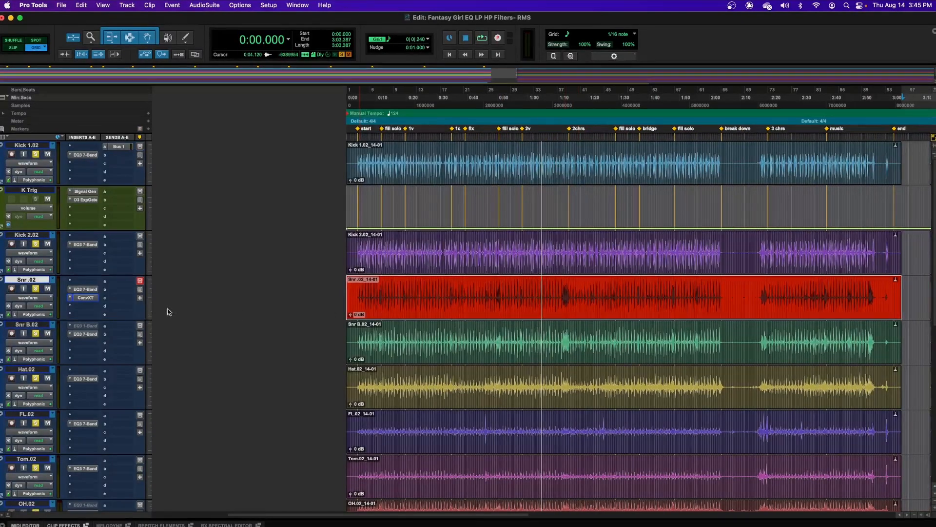
right_click(27, 282)
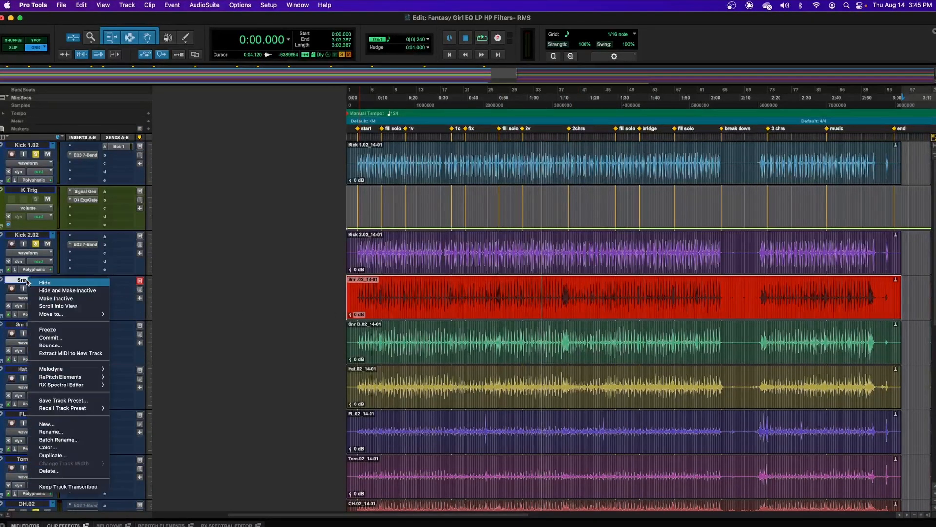
left_click(47, 337)
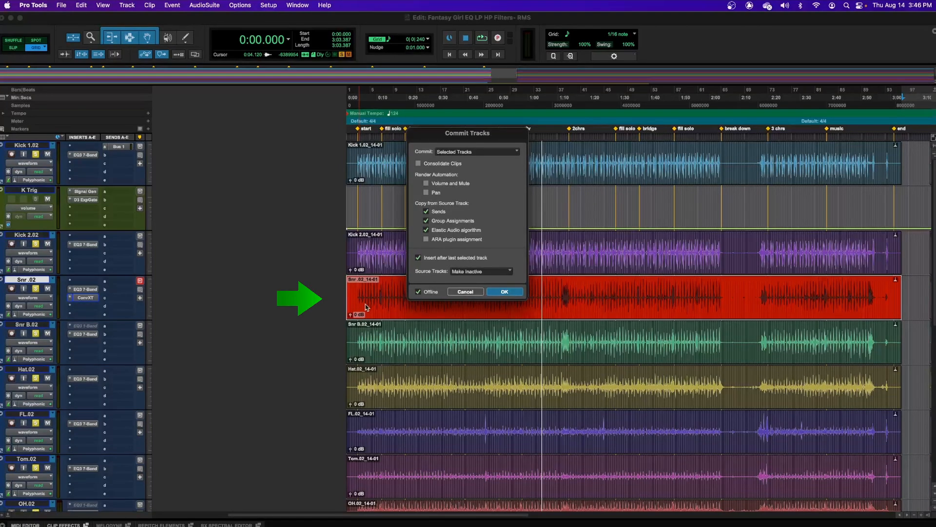
left_click(511, 294)
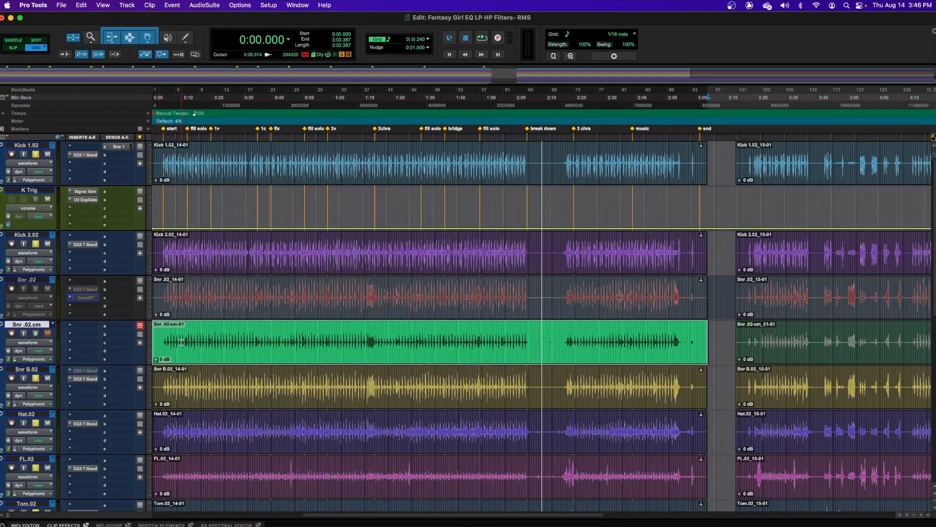
Select the original Snr .02 track and open its EQ3 7-Band and Convology XT inserts to check their state.
left_click(26, 280)
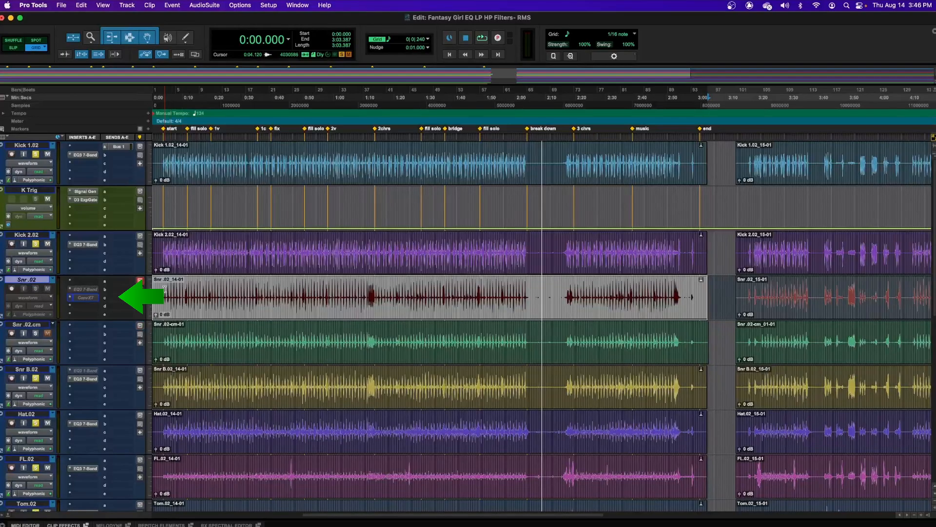
left_click(87, 291)
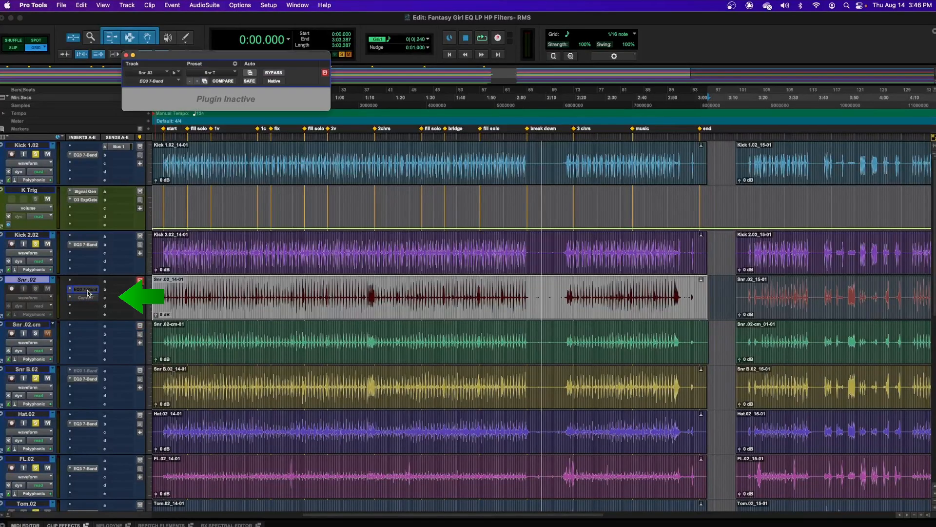
left_click(87, 298)
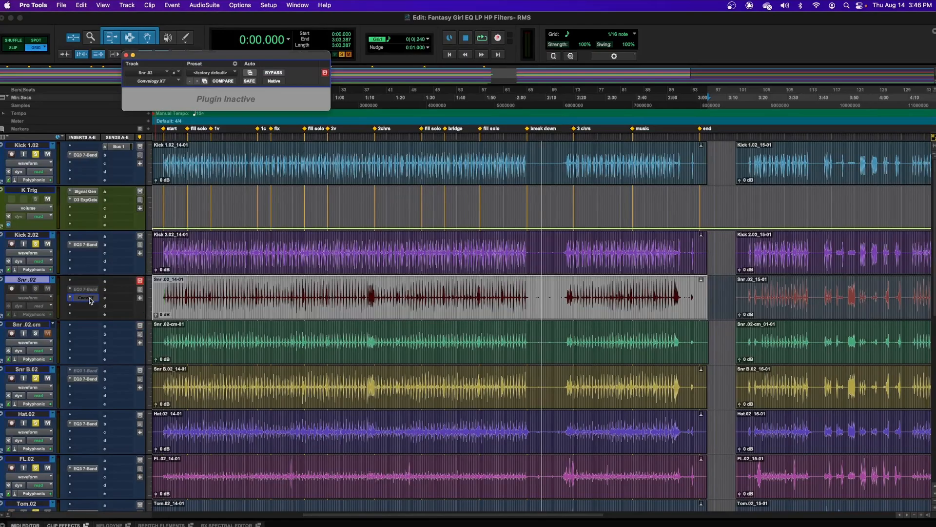
Select and solo the committed Snr .02.cm track, play it from near the song start and switch to the Mix window.
left_click(26, 327)
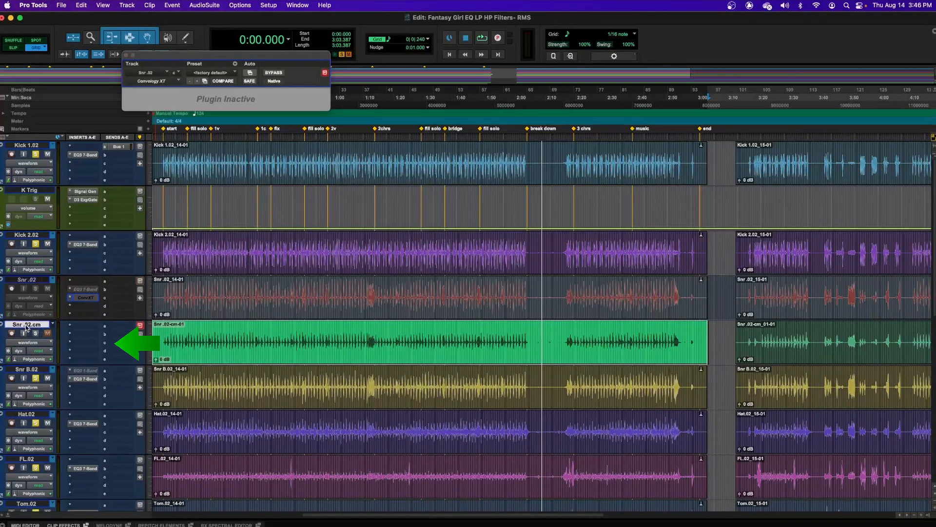
key("space")
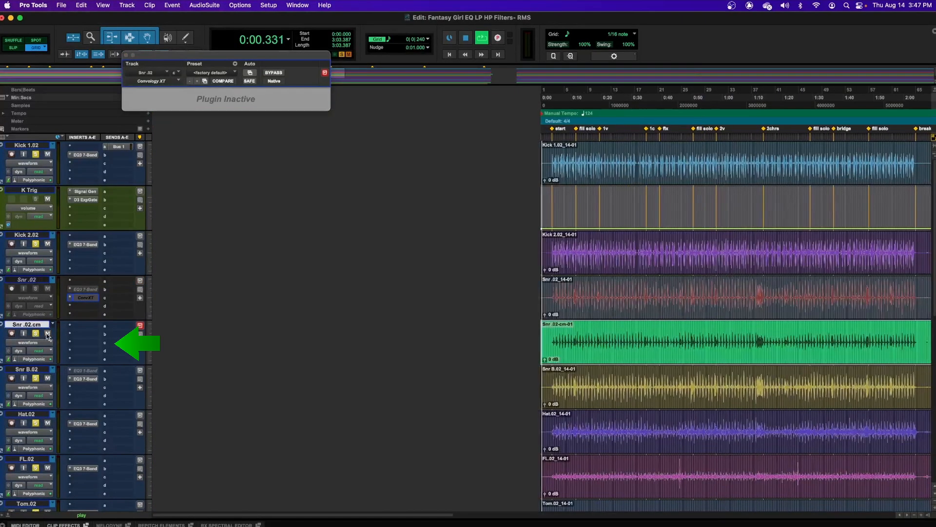
key("space")
left_click(552, 337)
key("space")
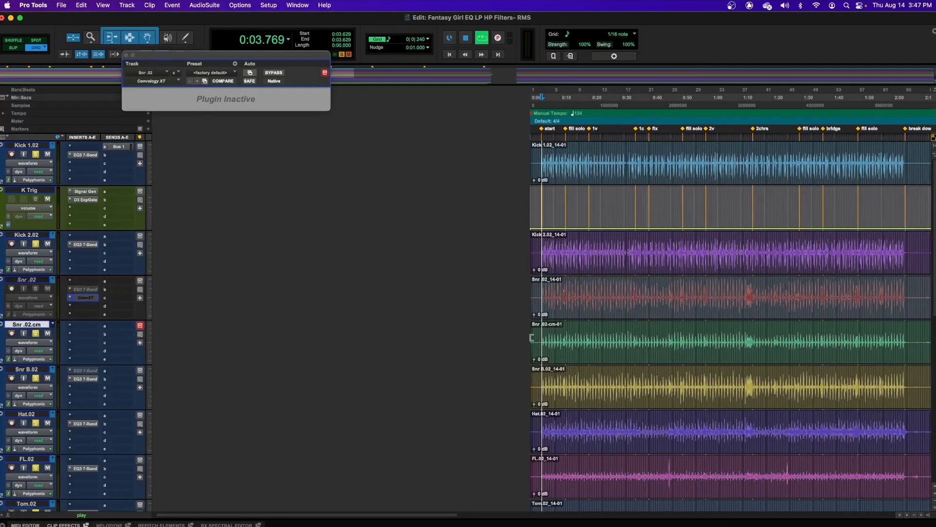
key("super+equal")
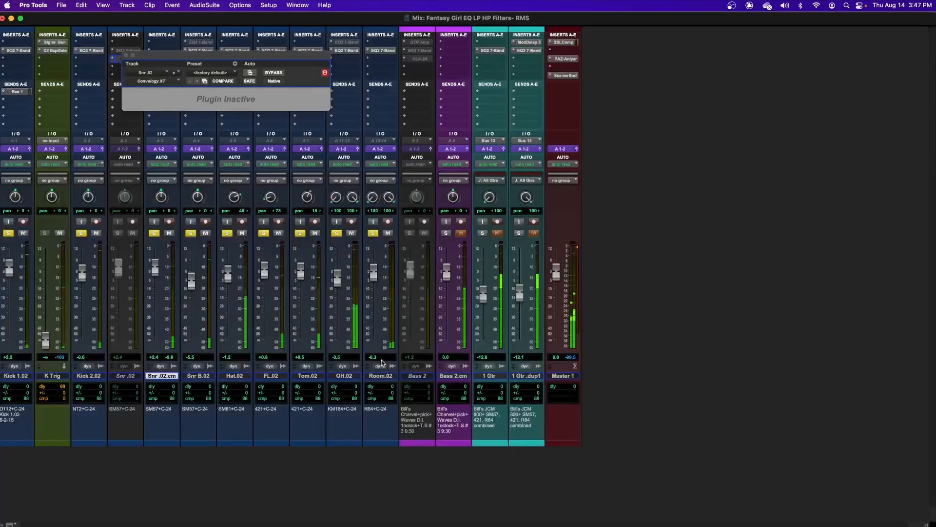